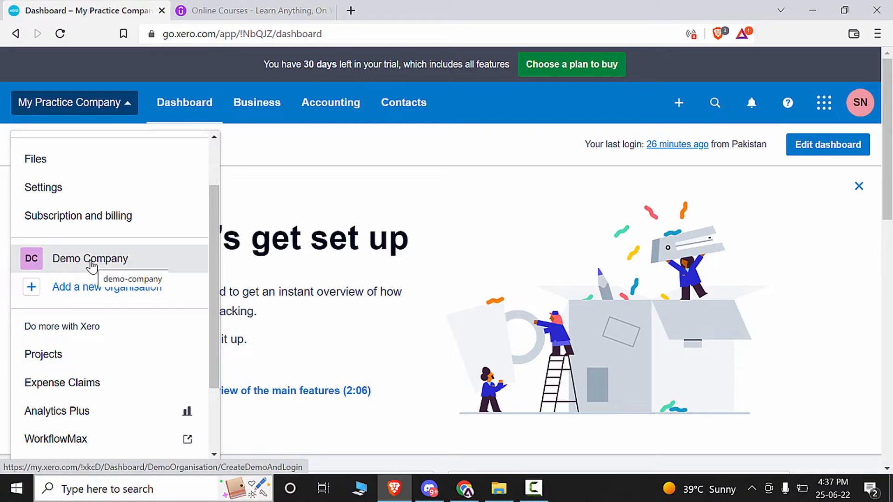
Open the Demo Company organisation and start a statement import for its Business Bank Account.
{"action": "left_click", "coordinate": [92, 263]}
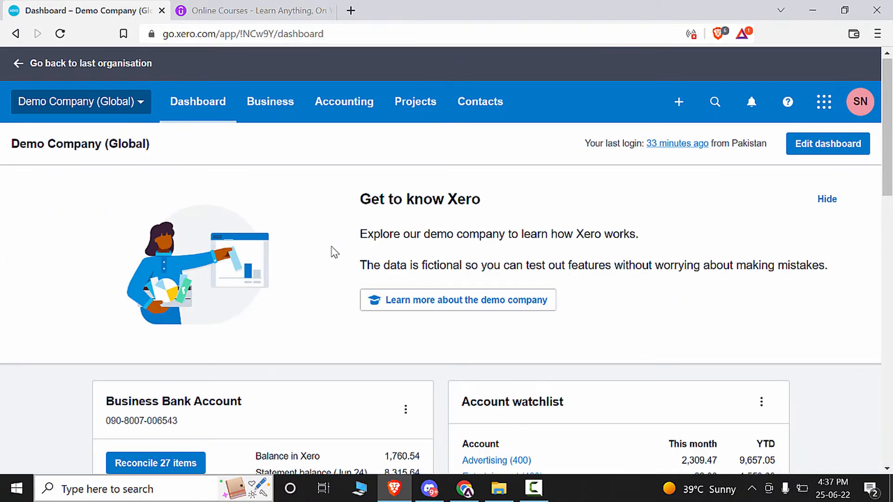
{"action": "scroll", "coordinate": [334, 255], "scroll_direction": "down", "scroll_amount": 8}
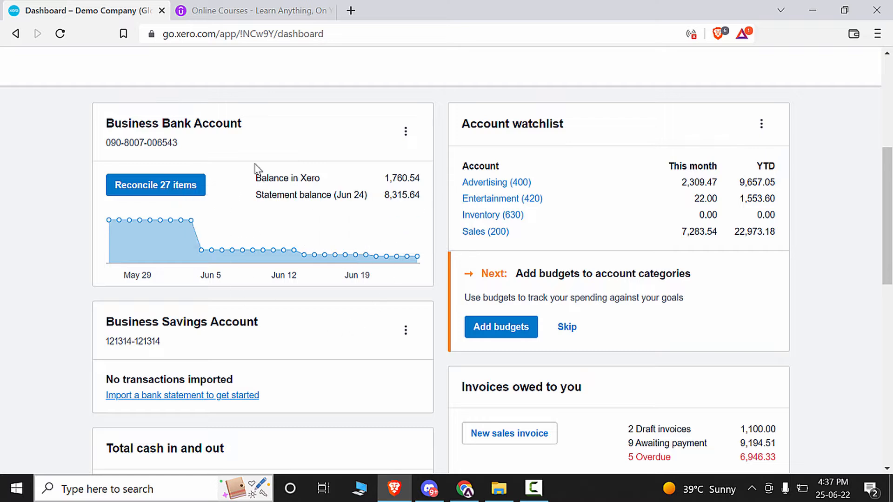
{"action": "left_click", "coordinate": [405, 134]}
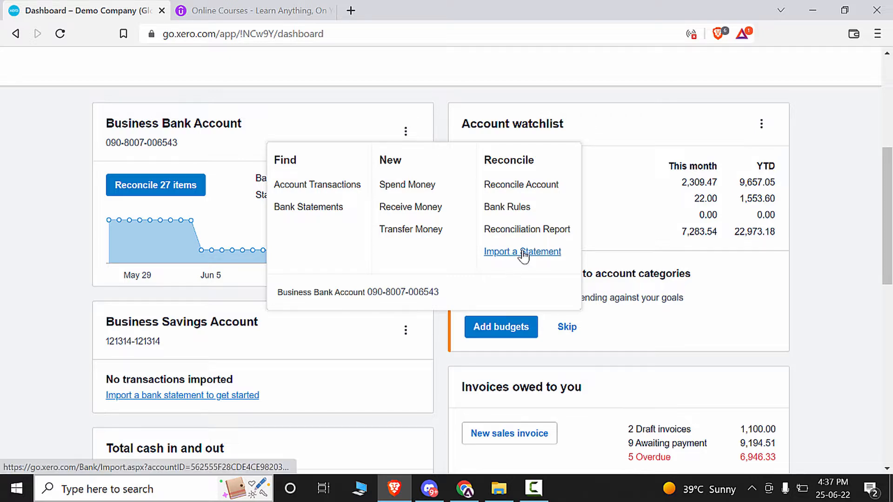
{"action": "left_click", "coordinate": [523, 254]}
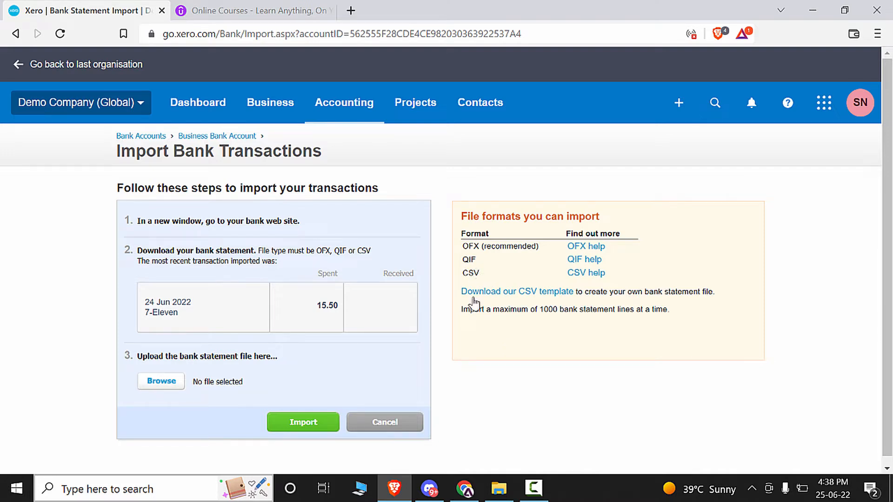
Download the CSV template and save it to the Desktop as StatementImportTemplate.
{"action": "left_click", "coordinate": [545, 297]}
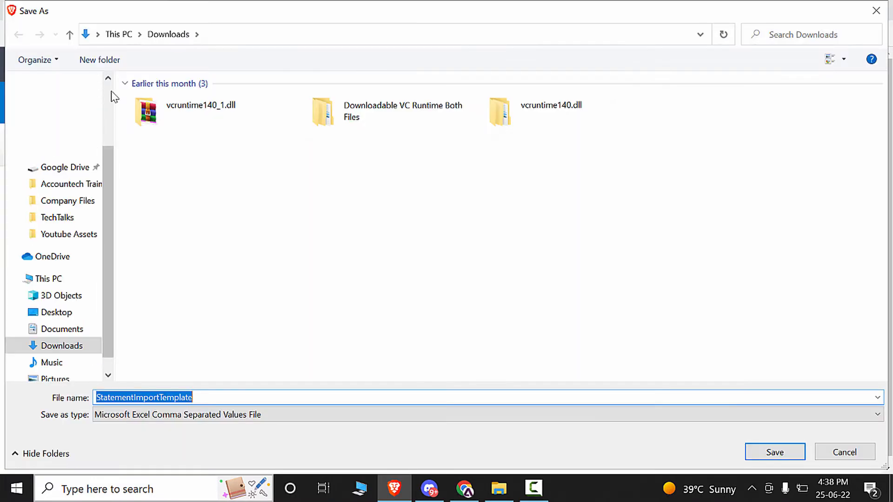
{"action": "scroll", "coordinate": [69, 139], "scroll_direction": "up", "scroll_amount": 3}
{"action": "left_click", "coordinate": [56, 107]}
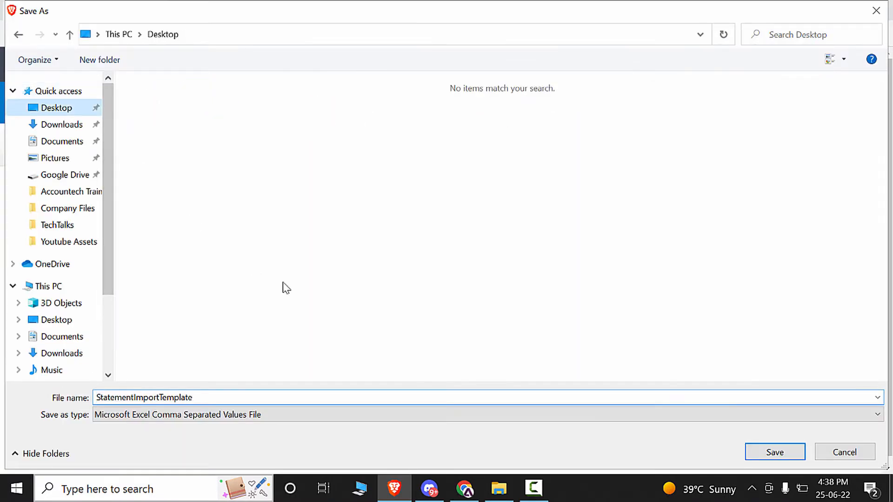
{"action": "left_click", "coordinate": [783, 451]}
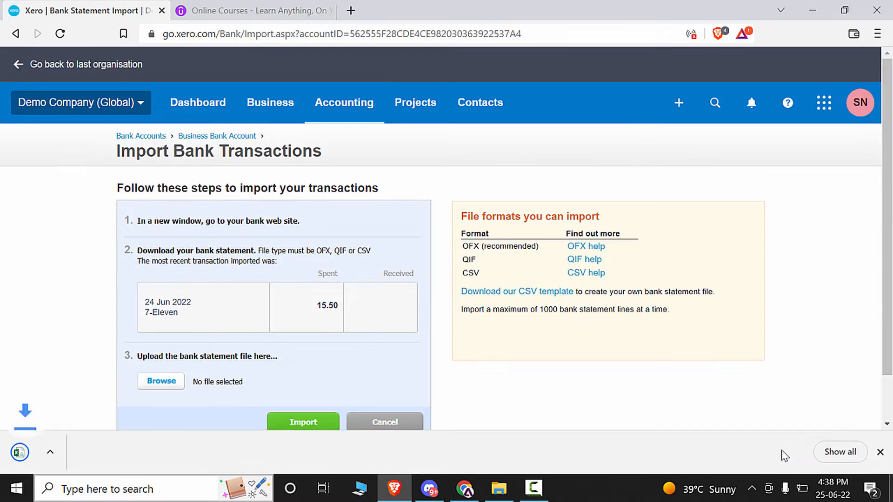
Open the downloaded template in Excel and fit columns A to G to the width of their headings.
{"action": "left_click", "coordinate": [151, 450]}
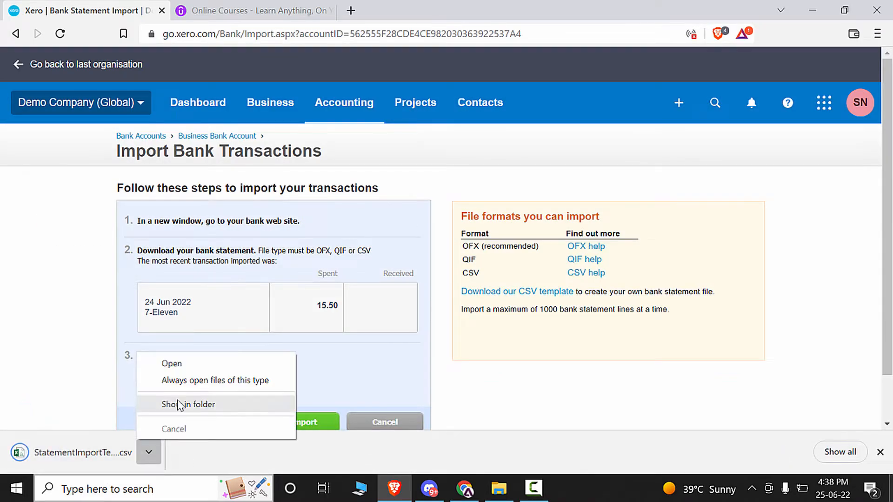
{"action": "left_click", "coordinate": [172, 364]}
{"action": "left_click_drag", "start_coordinate": [41, 124], "coordinate": [289, 124]}
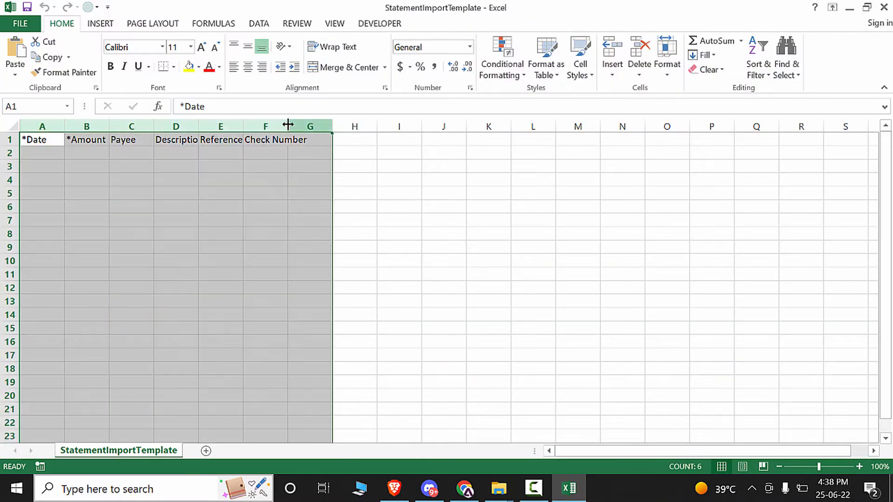
{"action": "double_click", "coordinate": [243, 125]}
{"action": "key", "text": "ctrl+Home"}
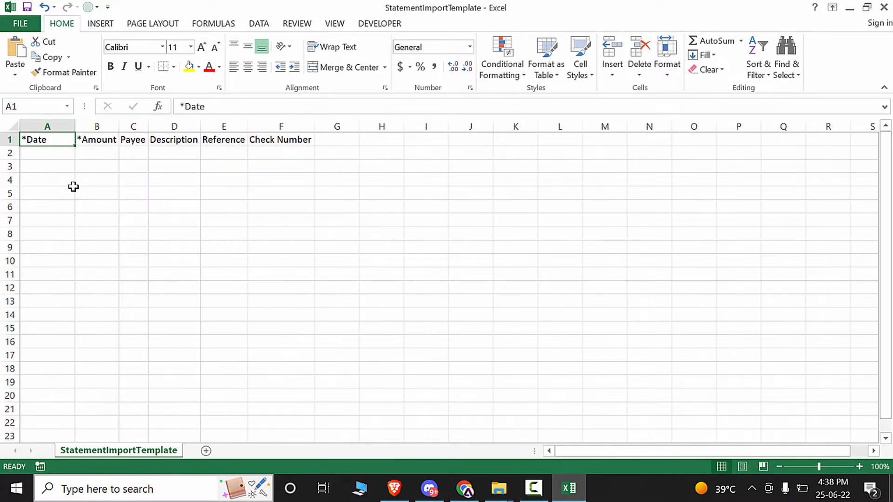
Examine the template's mandatory Date and Amount headings and the remaining headings from Payee to Check Number.
{"action": "left_click", "coordinate": [42, 151]}
{"action": "left_click", "coordinate": [43, 140]}
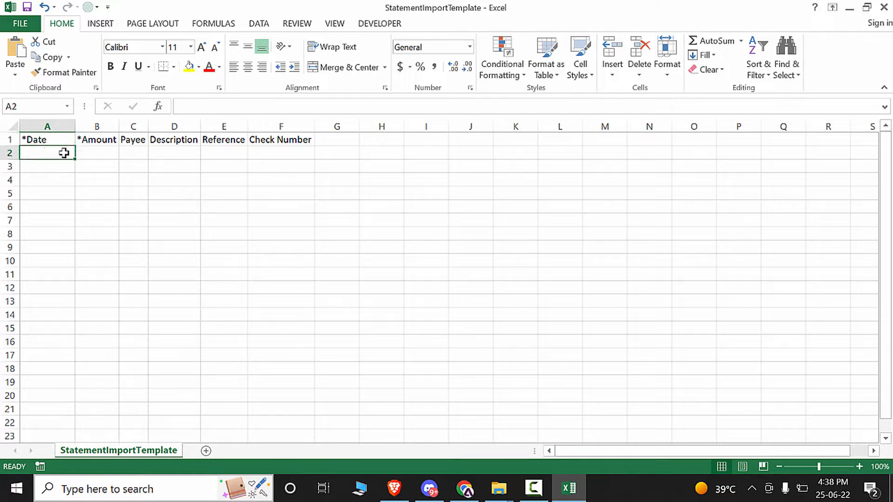
{"action": "left_click", "coordinate": [90, 143]}
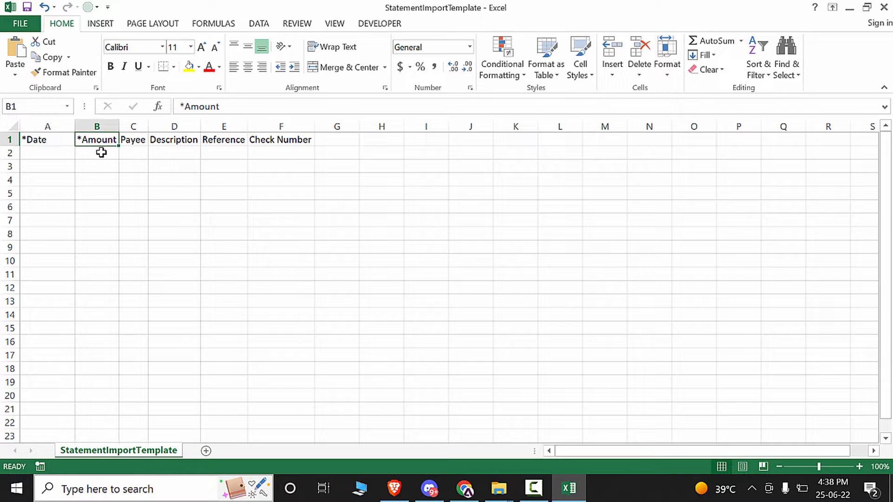
{"action": "left_click_drag", "start_coordinate": [136, 142], "coordinate": [273, 142]}
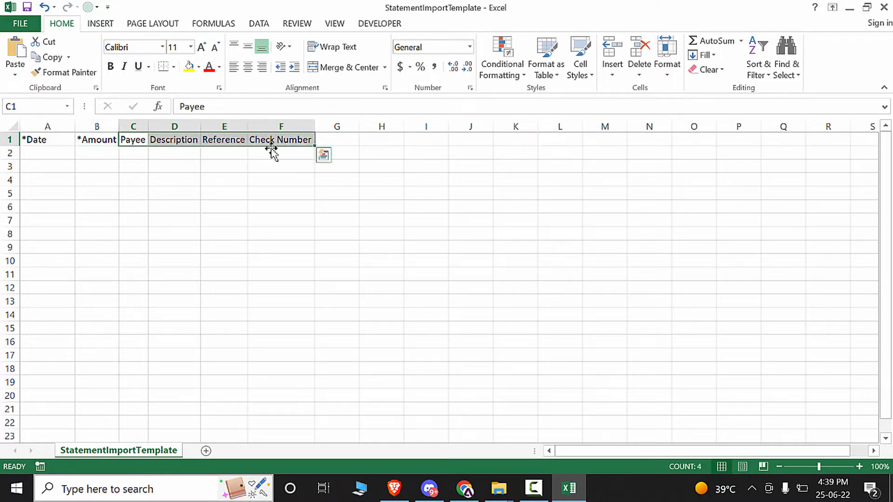
{"action": "left_click", "coordinate": [228, 193]}
{"action": "scroll", "coordinate": [232, 227], "scroll_direction": "up", "scroll_amount": 2, "text": "ctrl"}
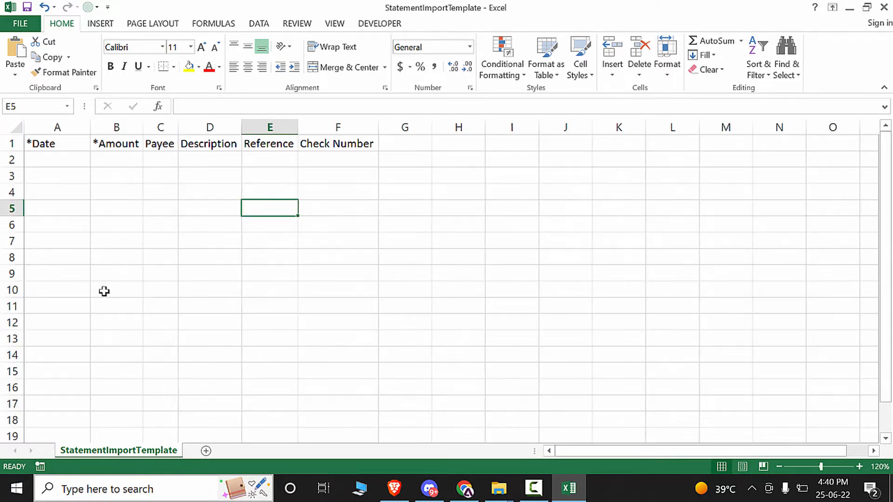
Fill row 2 with 19-06-22, 2500, Startech, Purchase Crafts and A98208, and fit columns A to F to their contents.
{"action": "left_click", "coordinate": [40, 159]}
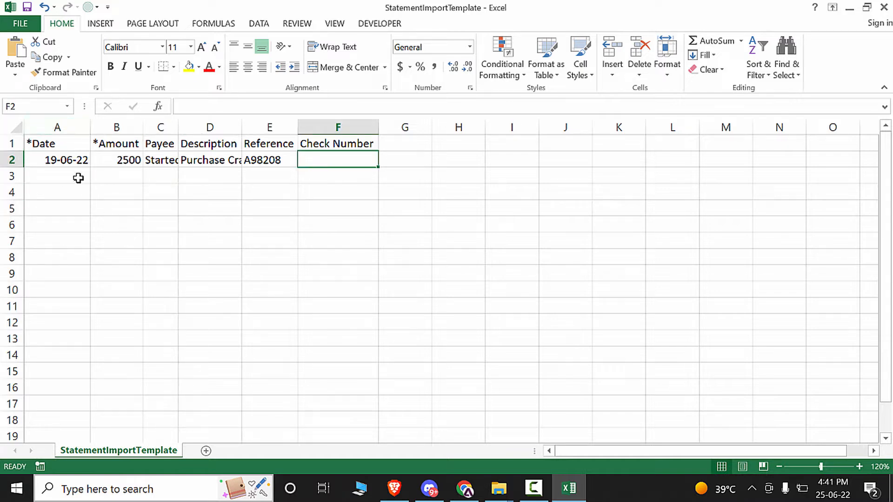
{"action": "left_click_drag", "start_coordinate": [57, 127], "coordinate": [340, 123]}
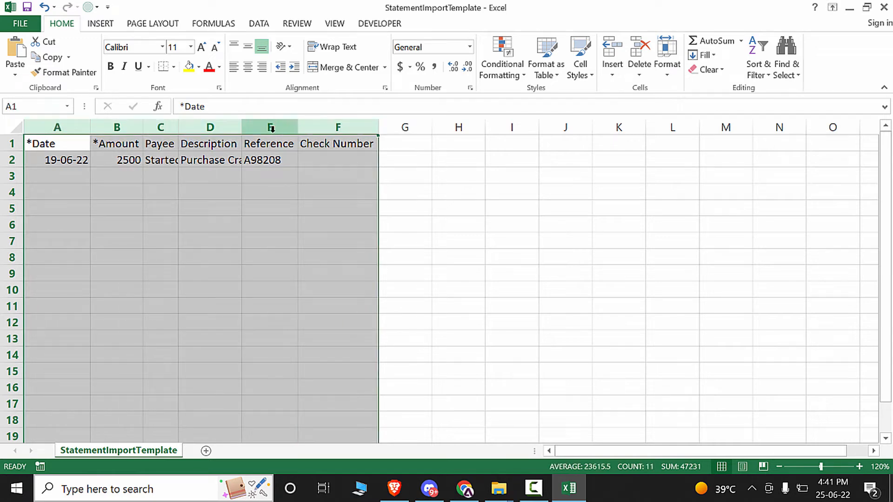
{"action": "double_click", "coordinate": [298, 127]}
{"action": "left_click", "coordinate": [299, 193]}
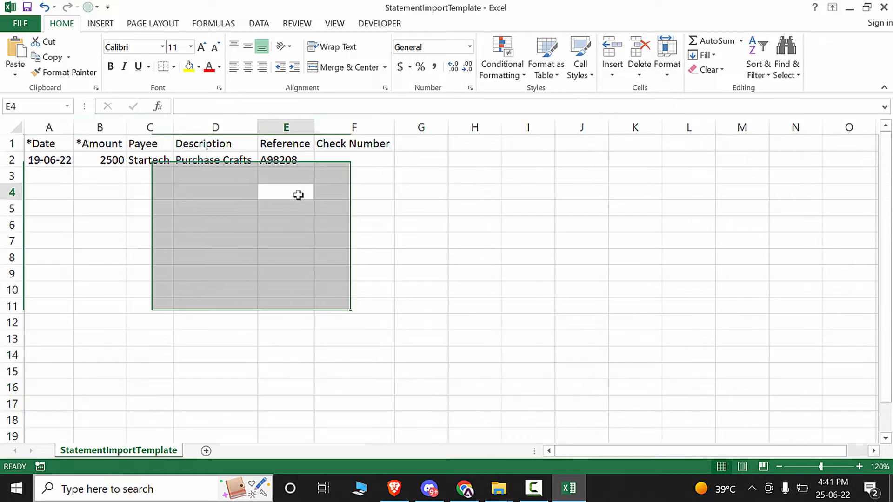
Enter the date 25-06-2022 and the amount 3200 for the second transaction in row 3.
{"action": "left_click", "coordinate": [73, 177]}
{"action": "type", "text": "25-06-2022"}
{"action": "key", "text": "Tab"}
{"action": "type", "text": "3200"}
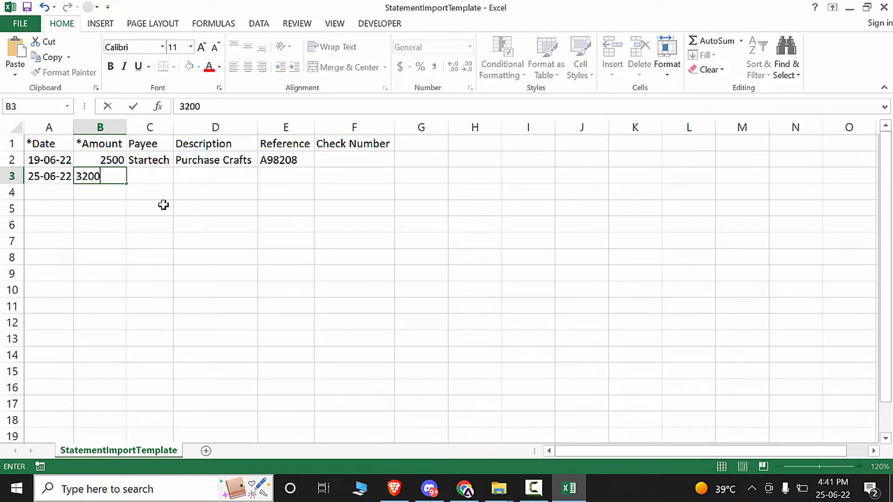
Enter Thetrainers as the payee of the second transaction.
{"action": "key", "text": "Tab"}
{"action": "type", "text": "Miche"}
{"action": "key", "text": "BackSpace"}
{"action": "key", "text": "BackSpace"}
{"action": "key", "text": "BackSpace"}
{"action": "key", "text": "BackSpace"}
{"action": "key", "text": "BackSpace"}
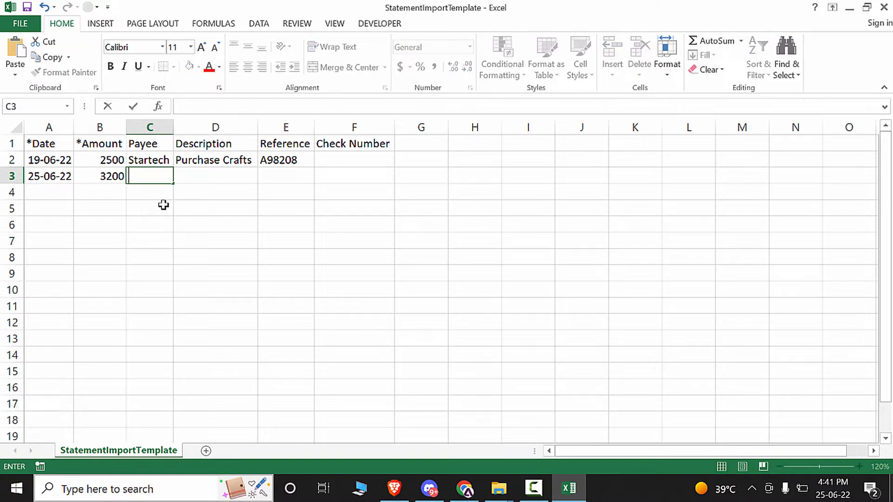
{"action": "type", "text": "Thetrainers"}
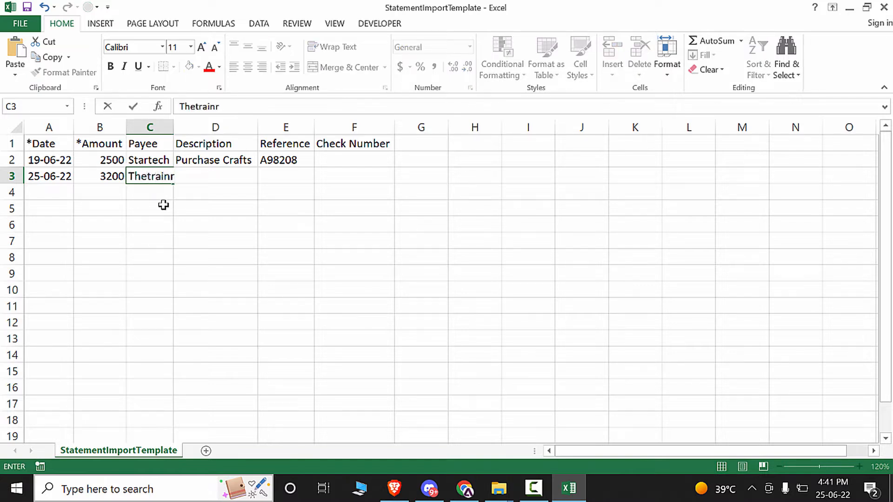
{"action": "key", "text": "Tab"}
Enter Carriage as the description and B28938 as the reference of the second transaction.
{"action": "left_click", "coordinate": [163, 205]}
{"action": "left_click", "coordinate": [201, 173]}
{"action": "type", "text": "Carriage"}
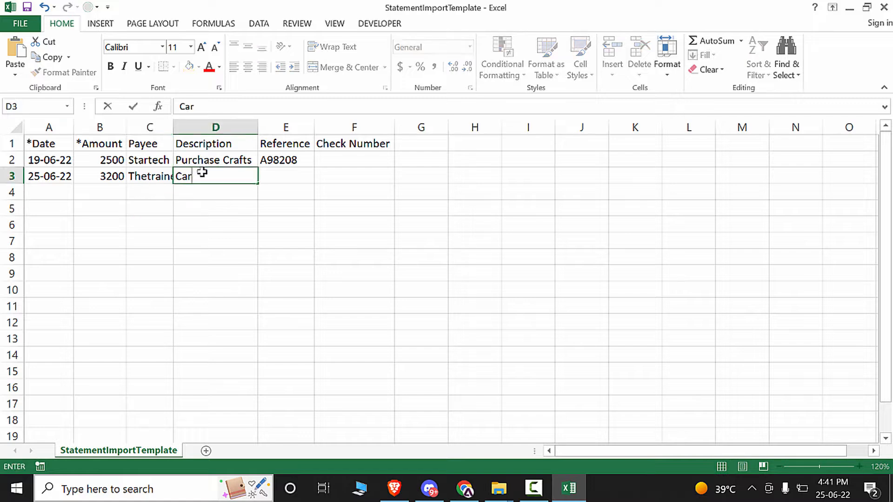
{"action": "key", "text": "Tab"}
{"action": "type", "text": "B28938"}
{"action": "key", "text": "Return"}
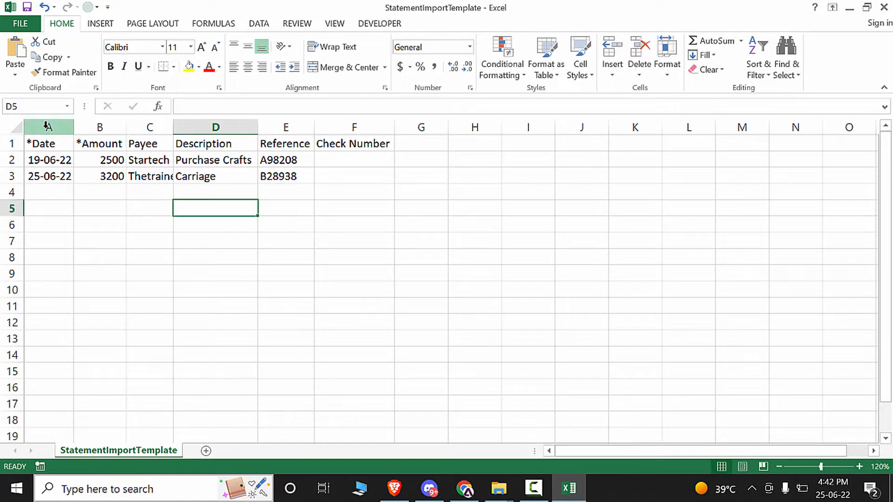
Fit columns A to F to the width of their contents again.
{"action": "left_click_drag", "start_coordinate": [46, 125], "coordinate": [350, 123]}
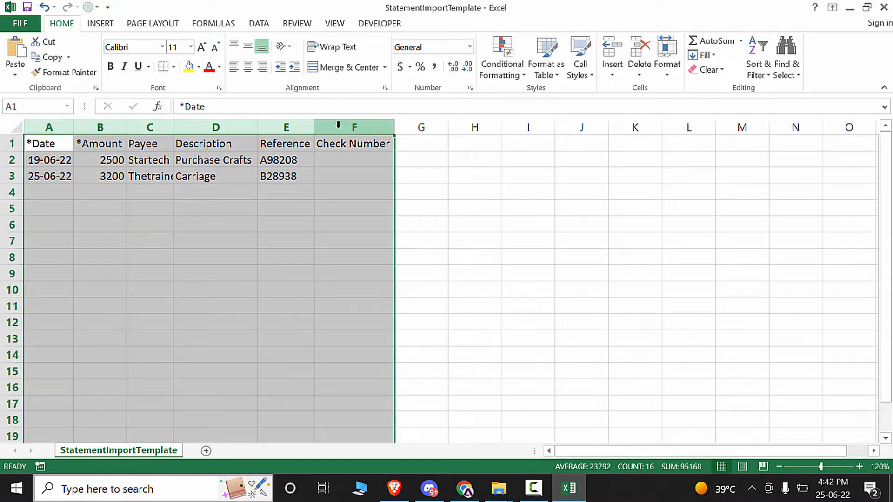
{"action": "double_click", "coordinate": [314, 127]}
{"action": "left_click", "coordinate": [350, 266]}
Save the statement file, keeping the CSV format, and close it.
{"action": "key", "text": "ctrl+s"}
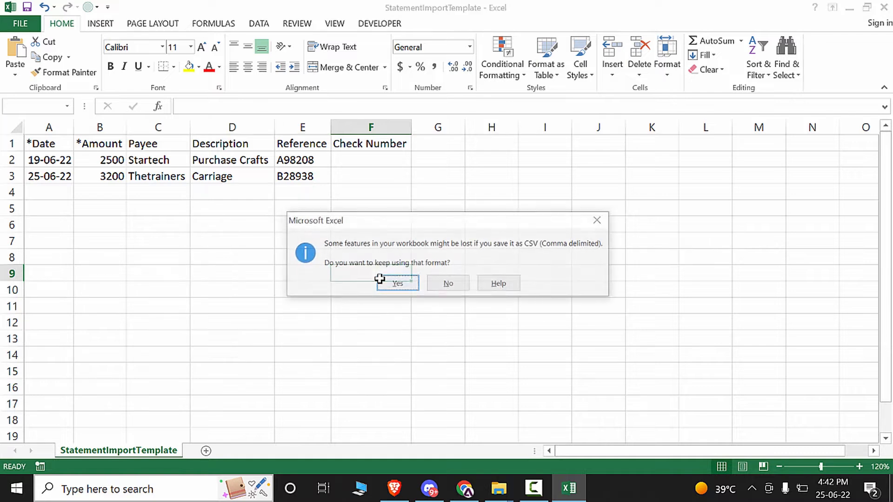
{"action": "left_click", "coordinate": [405, 284]}
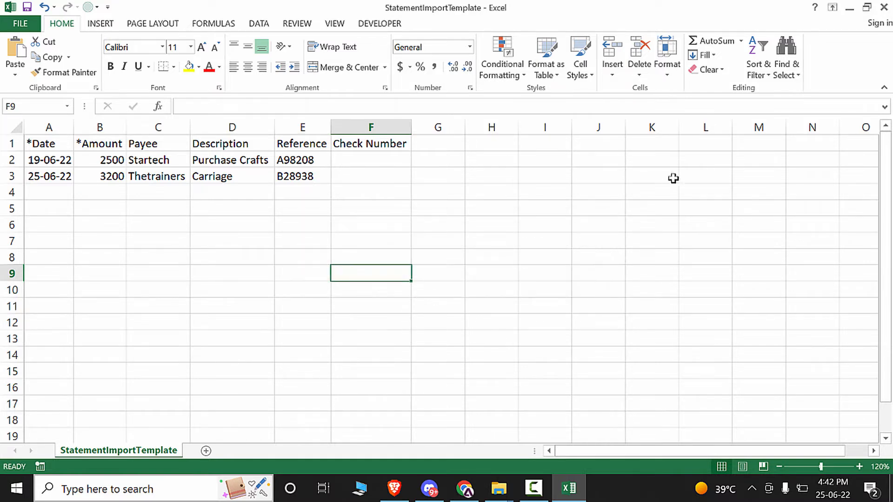
{"action": "left_click", "coordinate": [883, 7]}
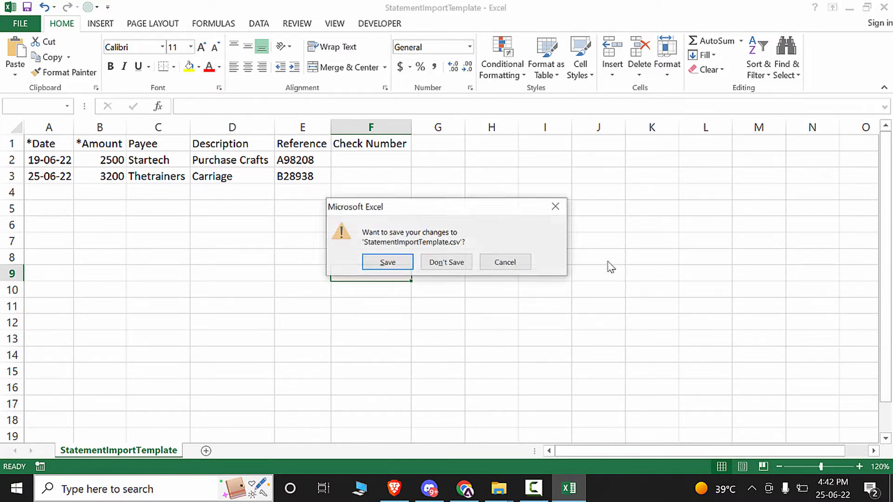
{"action": "left_click", "coordinate": [397, 265]}
{"action": "key", "text": "Escape"}
{"action": "left_click", "coordinate": [462, 263]}
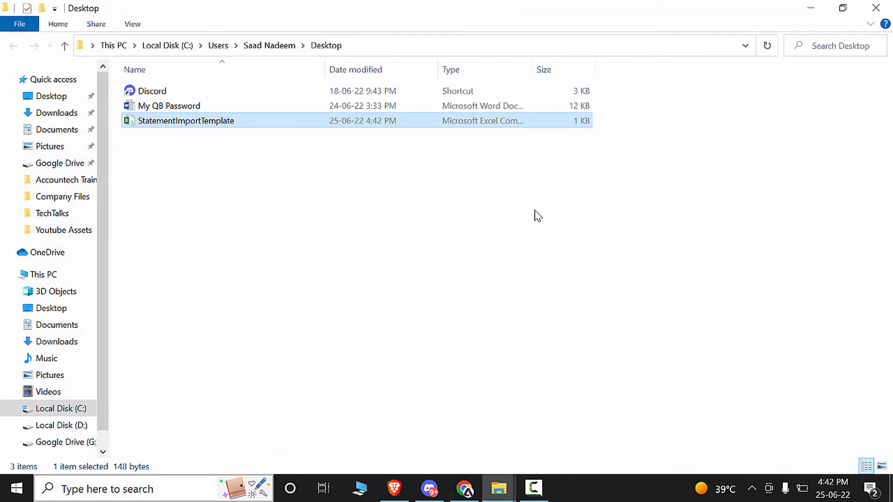
Reopen StatementImportTemplate from the Desktop folder to check both saved transactions, then close it again.
{"action": "double_click", "coordinate": [367, 125]}
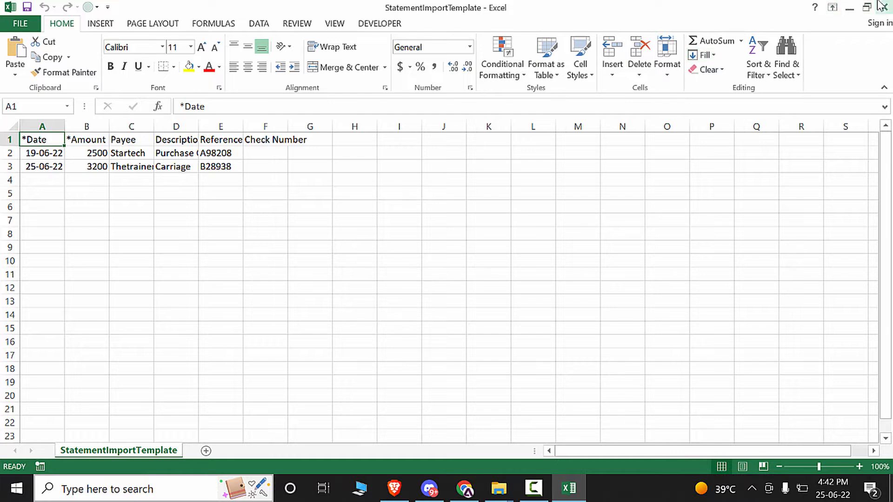
{"action": "left_click", "coordinate": [883, 6]}
{"action": "left_click", "coordinate": [492, 236]}
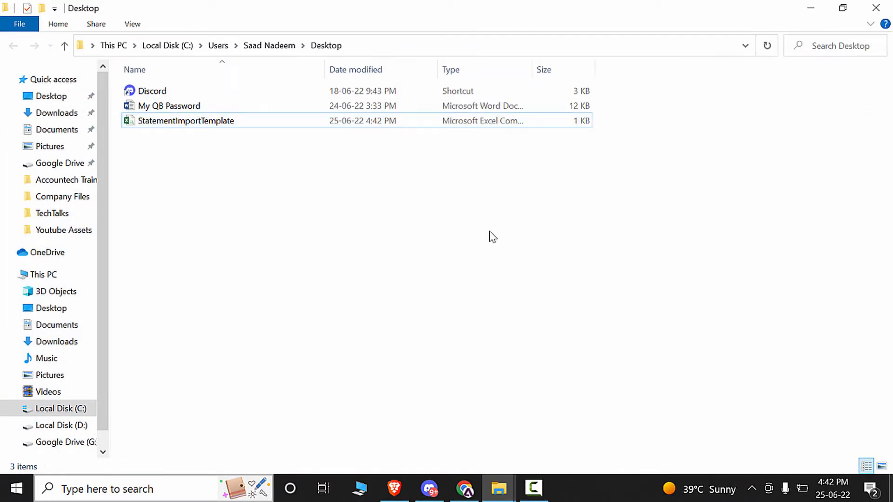
{"action": "double_click", "coordinate": [275, 126]}
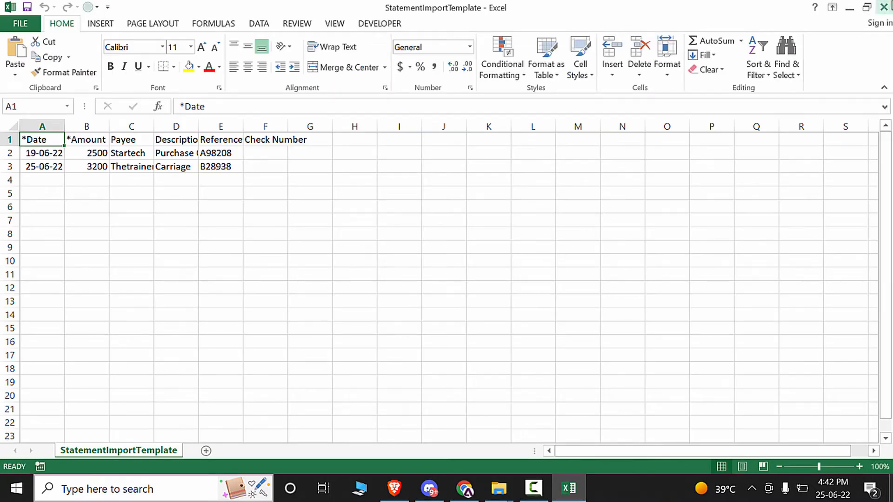
{"action": "left_click", "coordinate": [883, 7]}
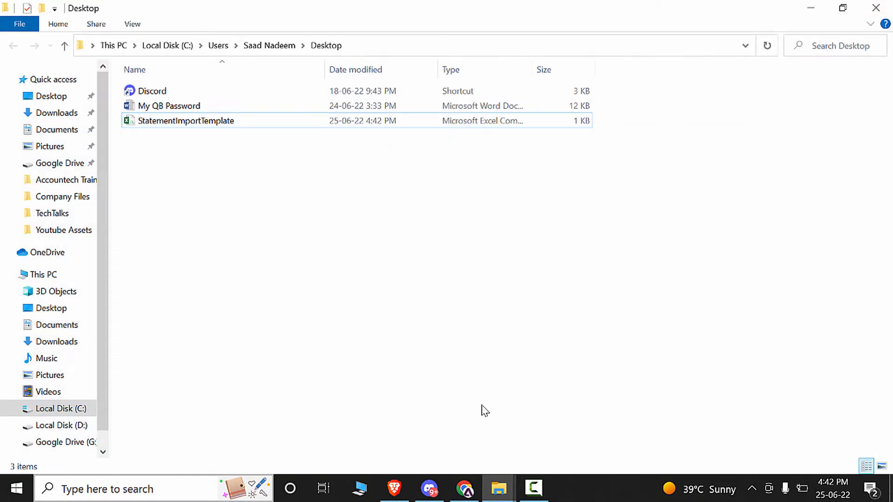
Switch back to Xero in the browser and choose StatementImportTemplate.csv from the Desktop as the statement file to upload.
{"action": "left_click", "coordinate": [394, 488]}
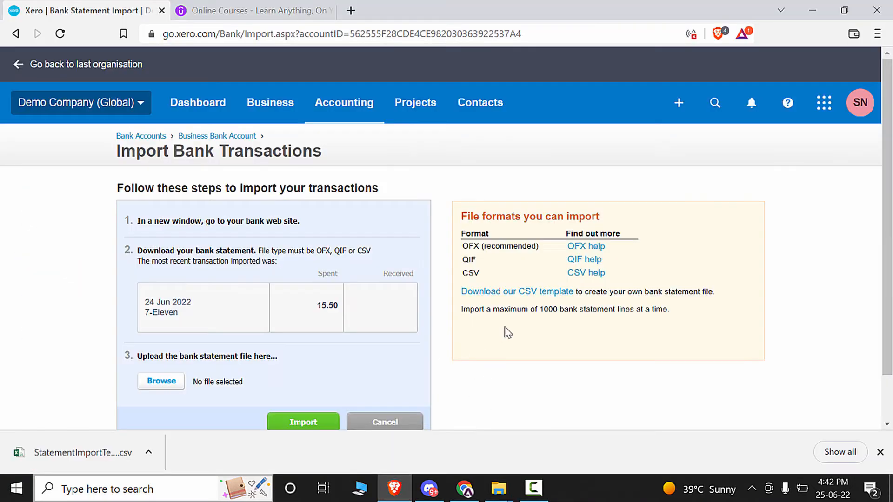
{"action": "left_click", "coordinate": [170, 384]}
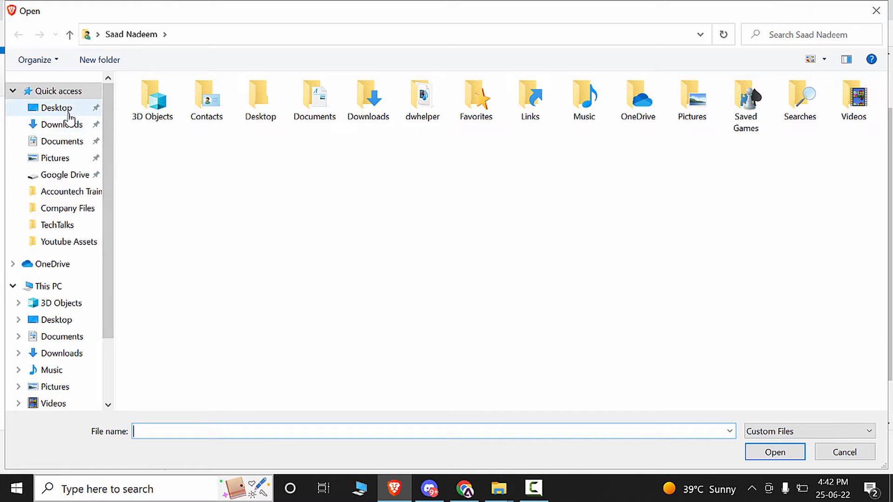
{"action": "left_click", "coordinate": [68, 112]}
{"action": "double_click", "coordinate": [259, 93]}
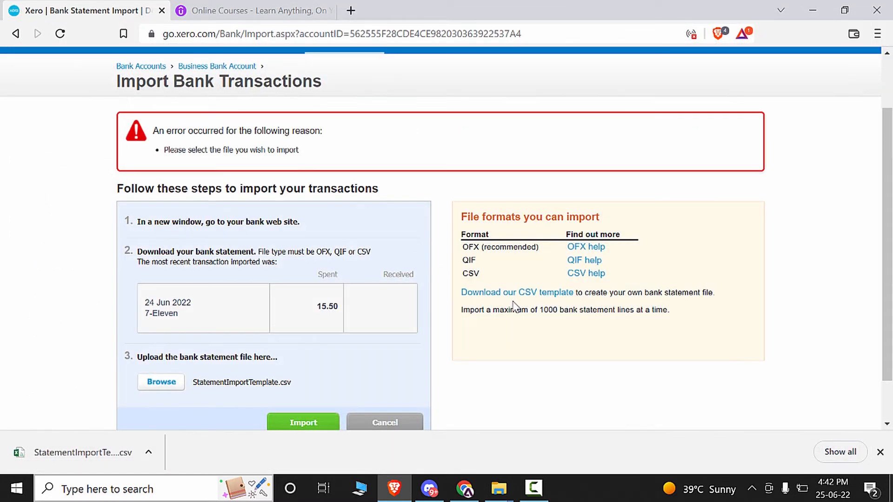
{"action": "scroll", "coordinate": [513, 307], "scroll_direction": "down", "scroll_amount": 1}
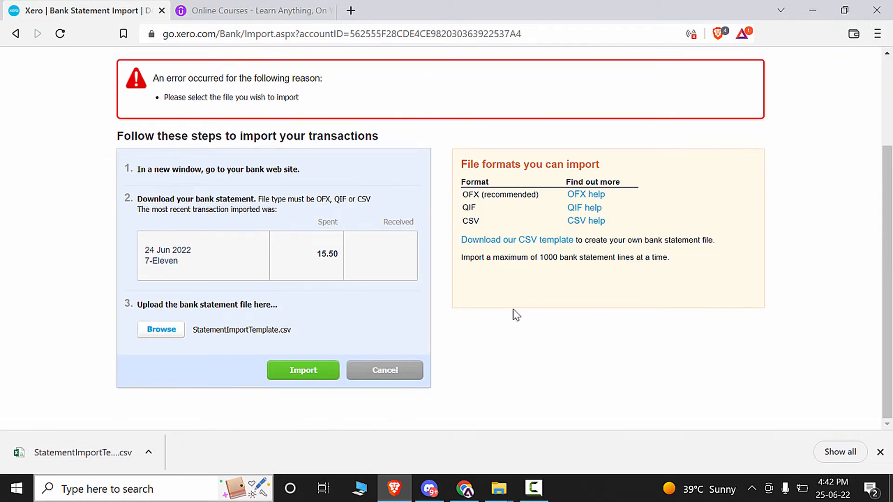
Import the chosen CSV statement file and review how the columns of its first statement line are assigned.
{"action": "left_click", "coordinate": [308, 375]}
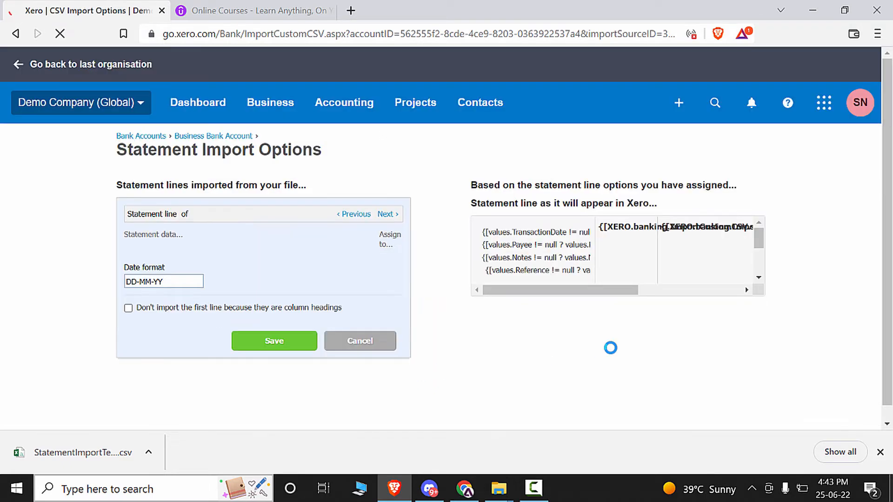
{"action": "scroll", "coordinate": [779, 263], "scroll_direction": "down", "scroll_amount": 8}
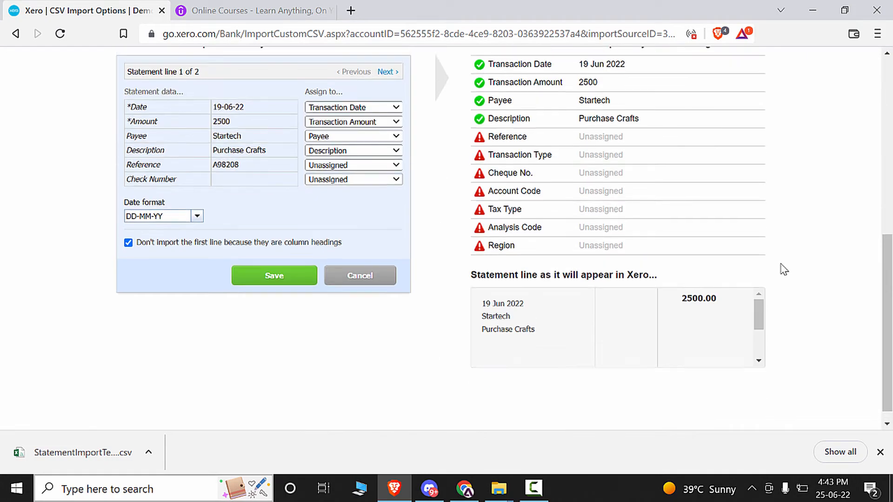
{"action": "scroll", "coordinate": [784, 270], "scroll_direction": "up", "scroll_amount": 5}
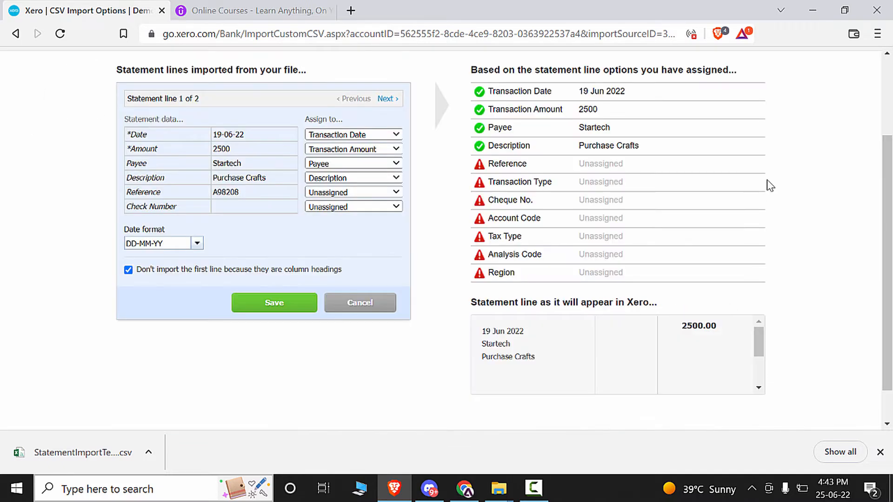
{"action": "scroll", "coordinate": [822, 233], "scroll_direction": "up", "scroll_amount": 3}
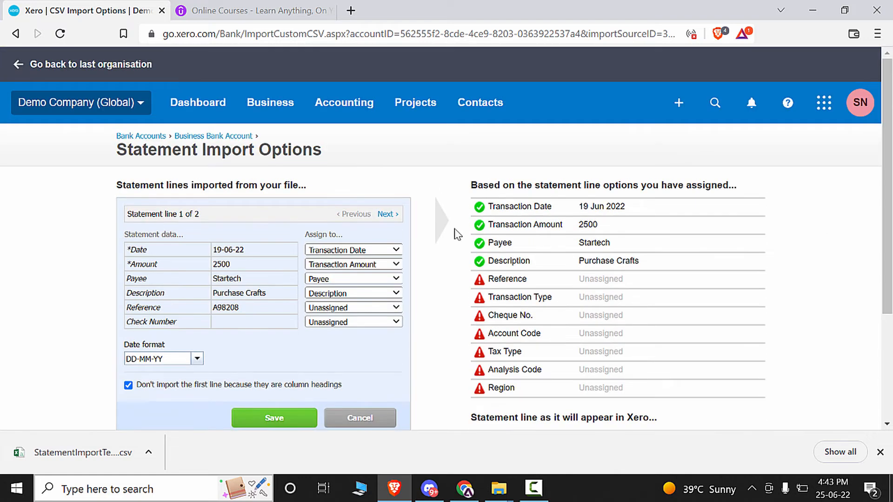
Assign the statement's Reference column to the Reference field.
{"action": "scroll", "coordinate": [554, 312], "scroll_direction": "down", "scroll_amount": 2}
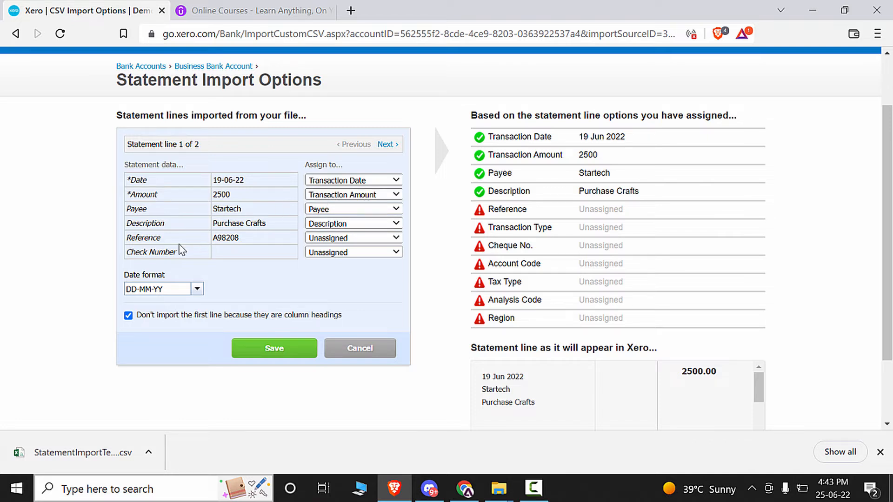
{"action": "left_click", "coordinate": [373, 239]}
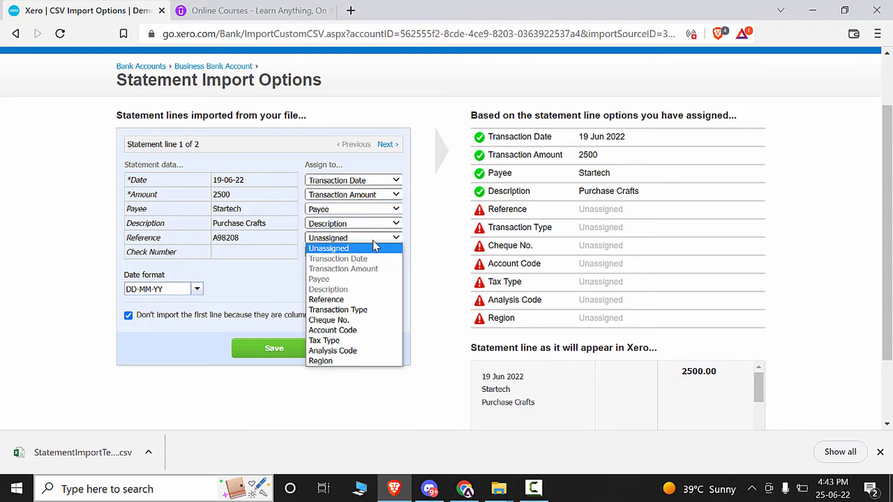
{"action": "left_click", "coordinate": [366, 300]}
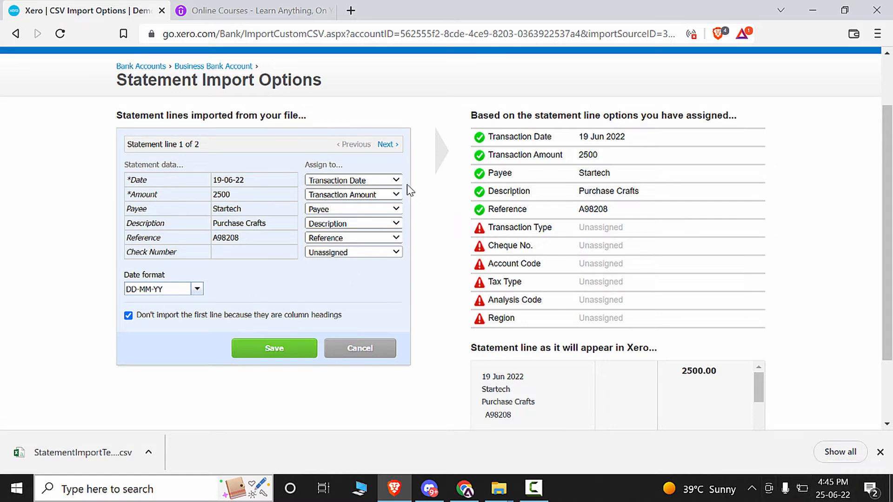
Check the second statement line, save the import options and acknowledge the import results.
{"action": "left_click", "coordinate": [388, 145]}
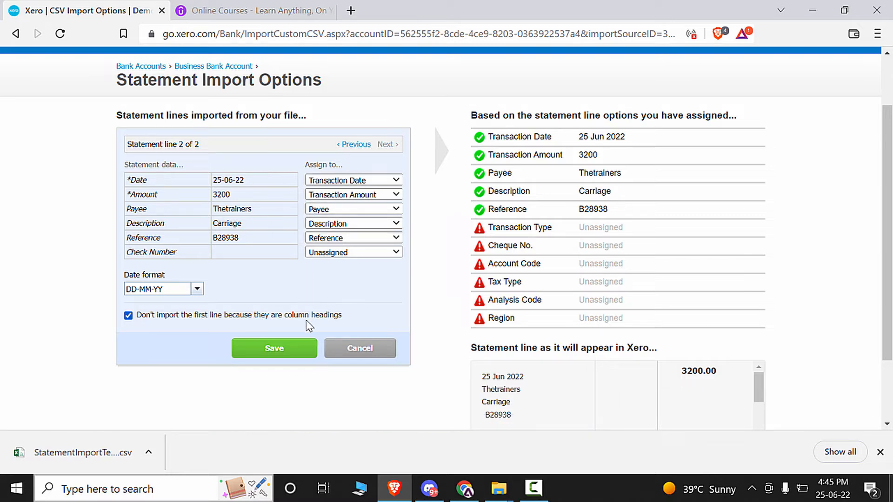
{"action": "left_click", "coordinate": [303, 350]}
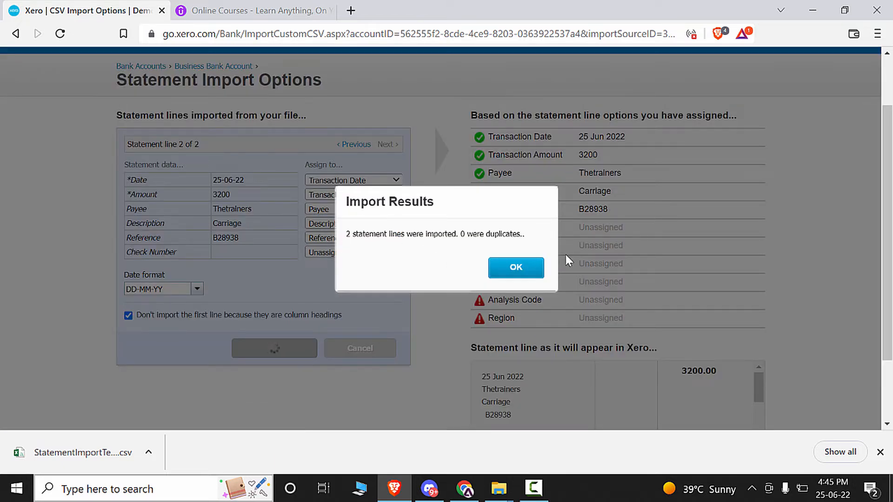
{"action": "left_click", "coordinate": [533, 273]}
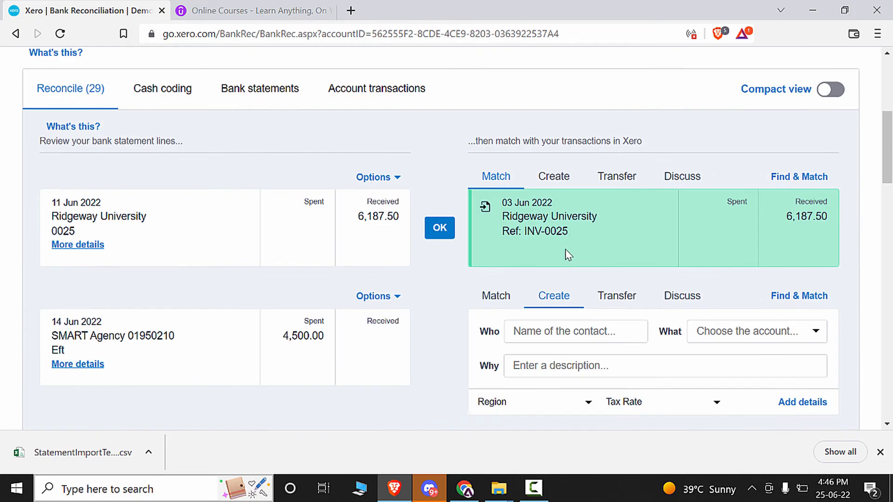
Find the imported Startech line in the list of statement lines to reconcile and view its statement details.
{"action": "scroll", "coordinate": [283, 136], "scroll_direction": "down", "scroll_amount": 8}
{"action": "scroll", "coordinate": [285, 140], "scroll_direction": "up", "scroll_amount": 7}
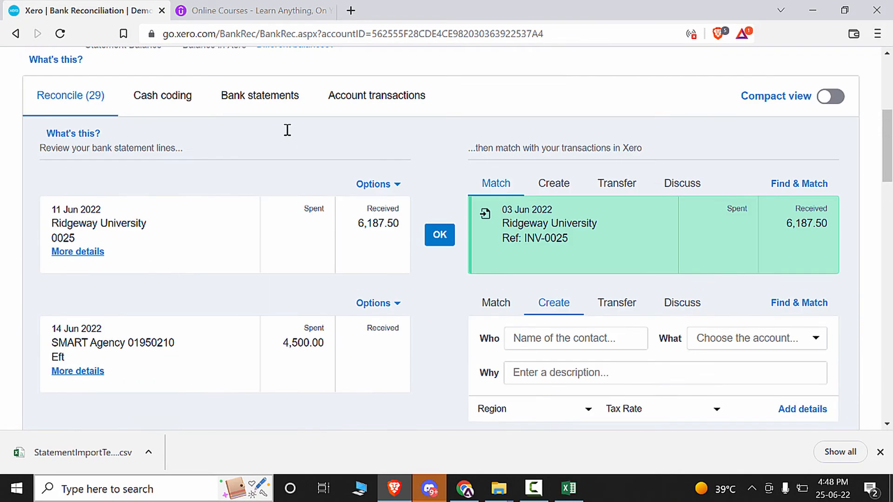
{"action": "scroll", "coordinate": [286, 129], "scroll_direction": "down", "scroll_amount": 20}
{"action": "scroll", "coordinate": [285, 163], "scroll_direction": "down", "scroll_amount": 1}
{"action": "scroll", "coordinate": [286, 165], "scroll_direction": "up", "scroll_amount": 10}
{"action": "scroll", "coordinate": [89, 221], "scroll_direction": "down", "scroll_amount": 14}
{"action": "scroll", "coordinate": [94, 222], "scroll_direction": "down", "scroll_amount": 7}
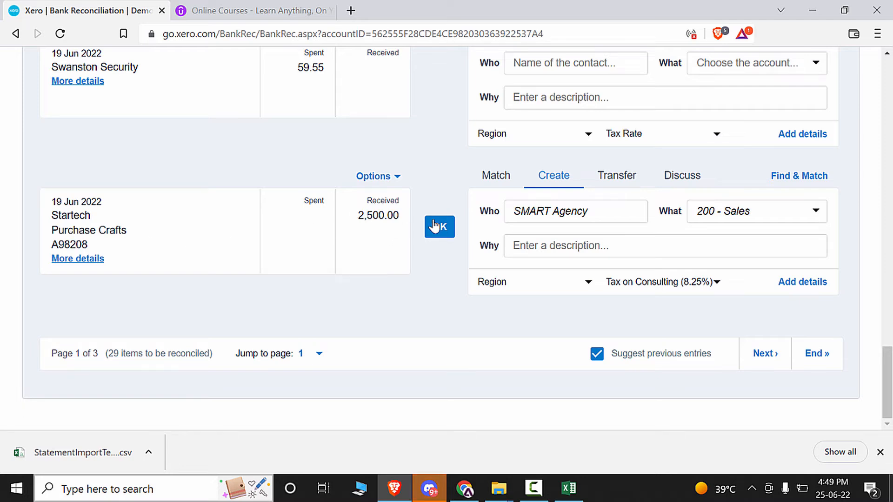
{"action": "left_click", "coordinate": [76, 259]}
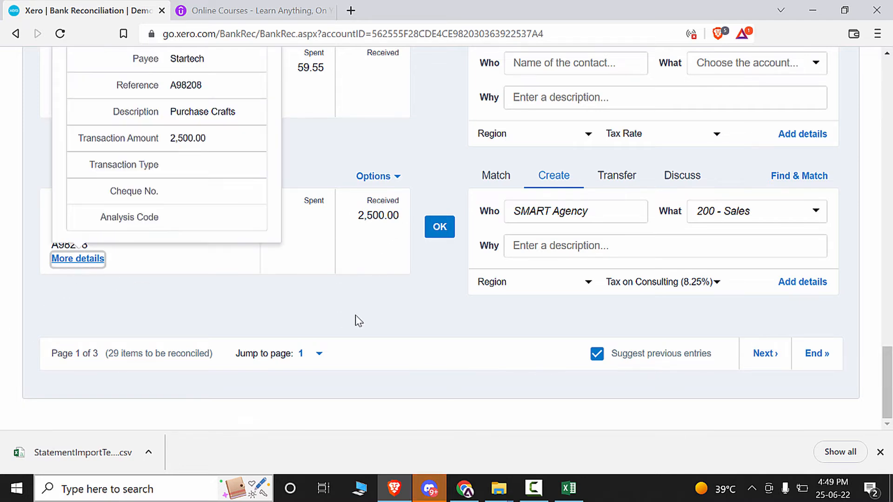
{"action": "scroll", "coordinate": [271, 313], "scroll_direction": "up", "scroll_amount": 3}
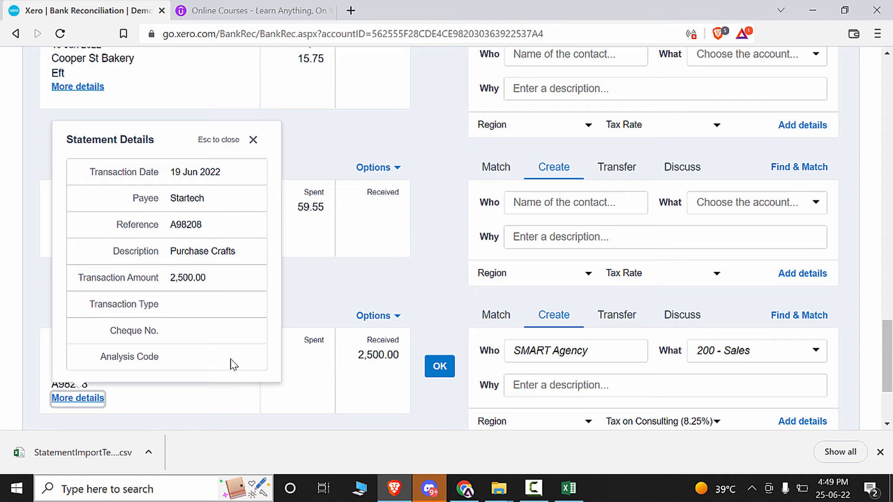
{"action": "scroll", "coordinate": [453, 413], "scroll_direction": "down", "scroll_amount": 3}
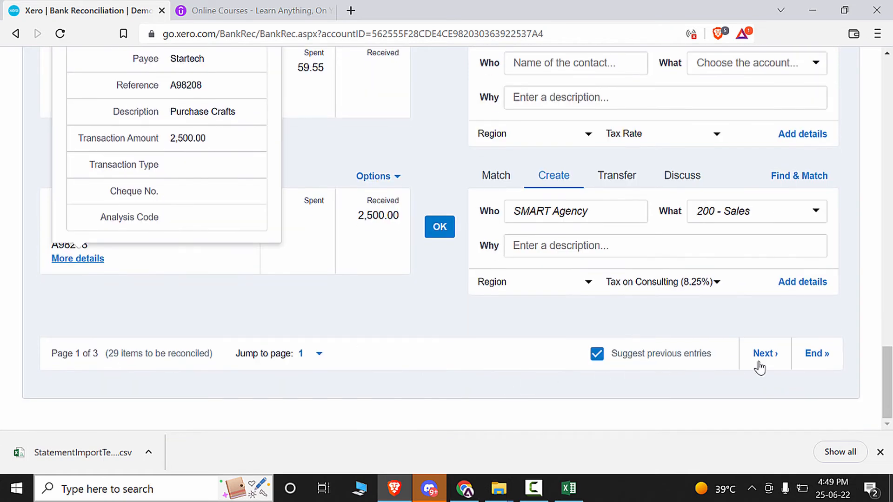
Go to page 3 of the lines to reconcile and compare the imported Thetrainers line with the StatementImportTemplate spreadsheet.
{"action": "left_click", "coordinate": [774, 366]}
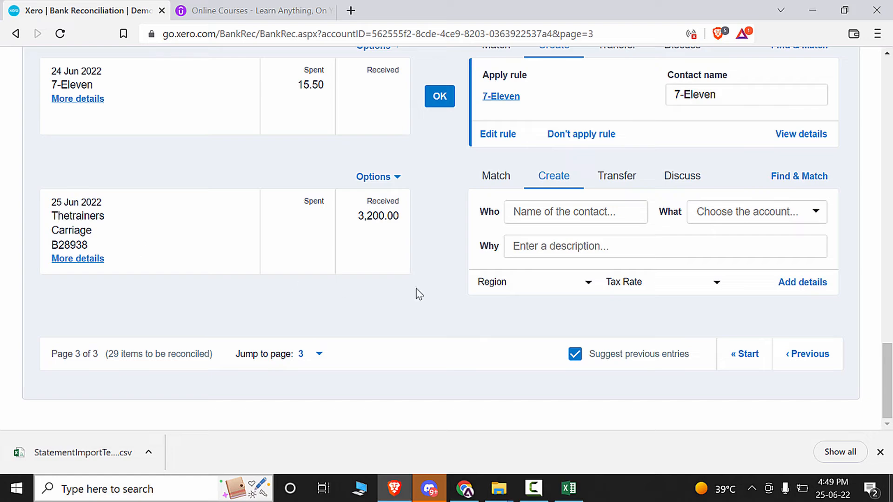
{"action": "left_click", "coordinate": [568, 489]}
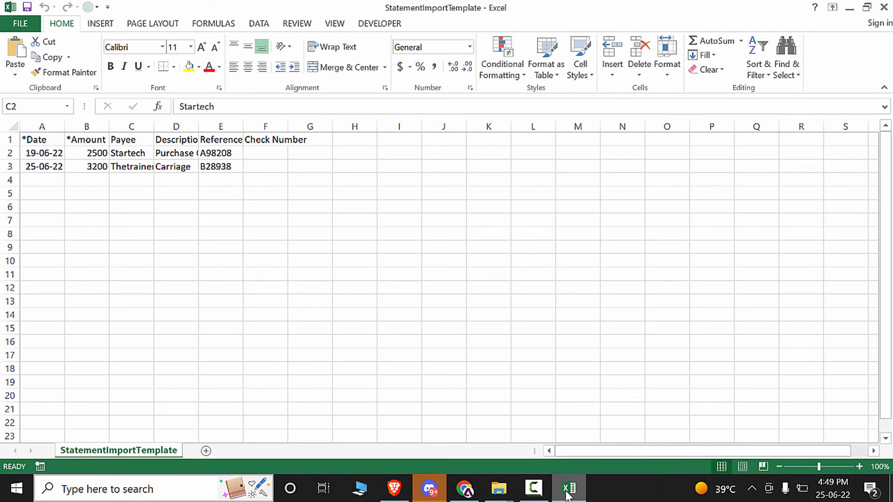
{"action": "left_click", "coordinate": [567, 492]}
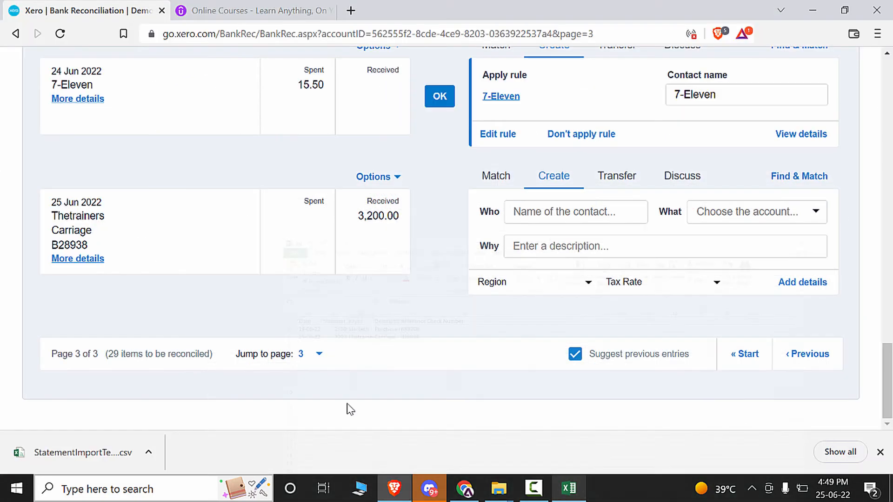
View the statement details of the Thetrainers line dated 25 Jun 2022, then close them.
{"action": "left_click", "coordinate": [79, 259]}
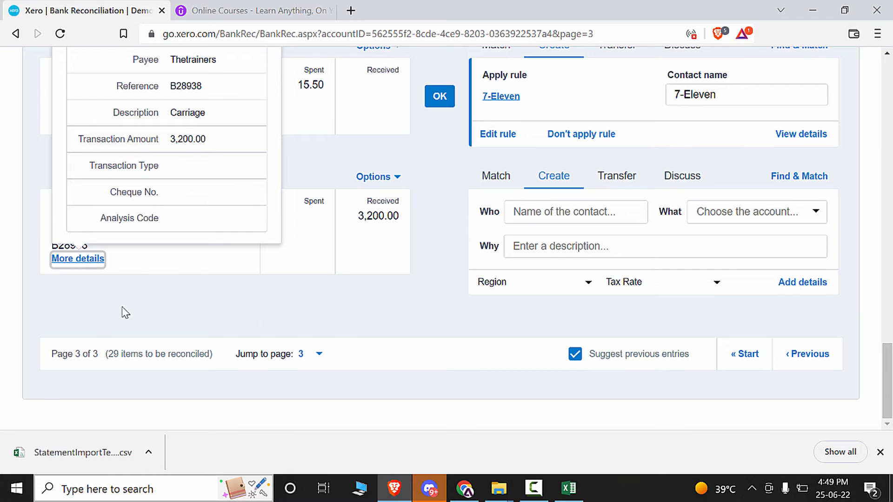
{"action": "scroll", "coordinate": [154, 317], "scroll_direction": "up", "scroll_amount": 3}
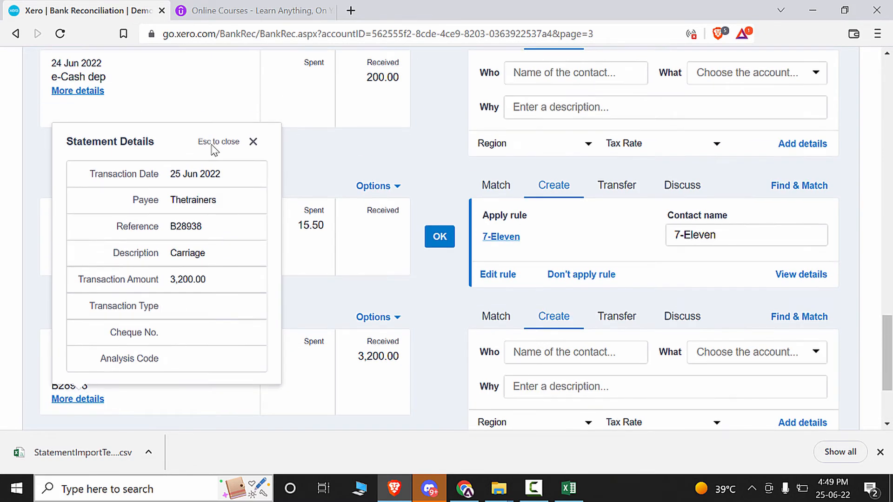
{"action": "scroll", "coordinate": [213, 149], "scroll_direction": "up", "scroll_amount": 2}
{"action": "left_click", "coordinate": [253, 212]}
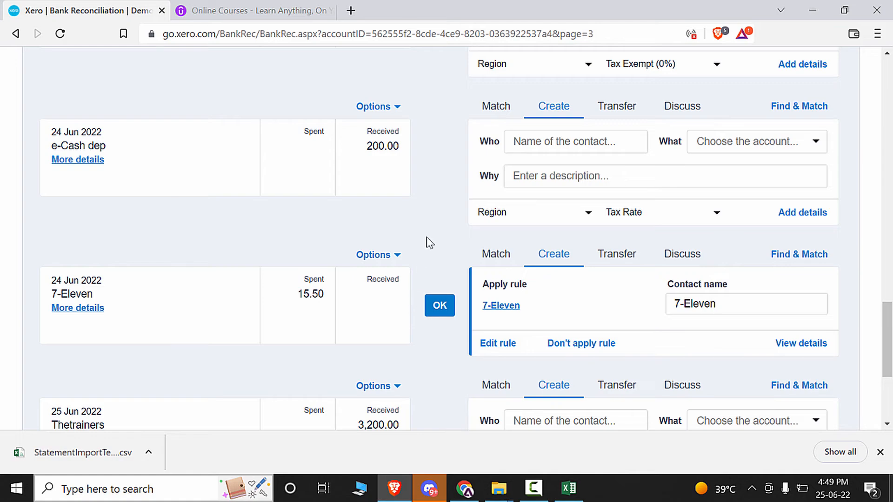
Switch to the StatementImportTemplate file in Excel and check the first transaction's date in cell A2.
{"action": "scroll", "coordinate": [439, 242], "scroll_direction": "up", "scroll_amount": 15}
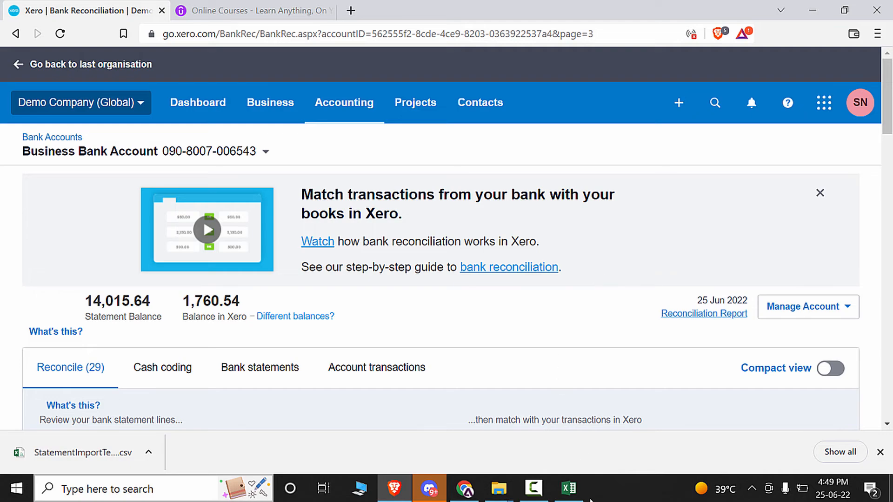
{"action": "left_click", "coordinate": [570, 490]}
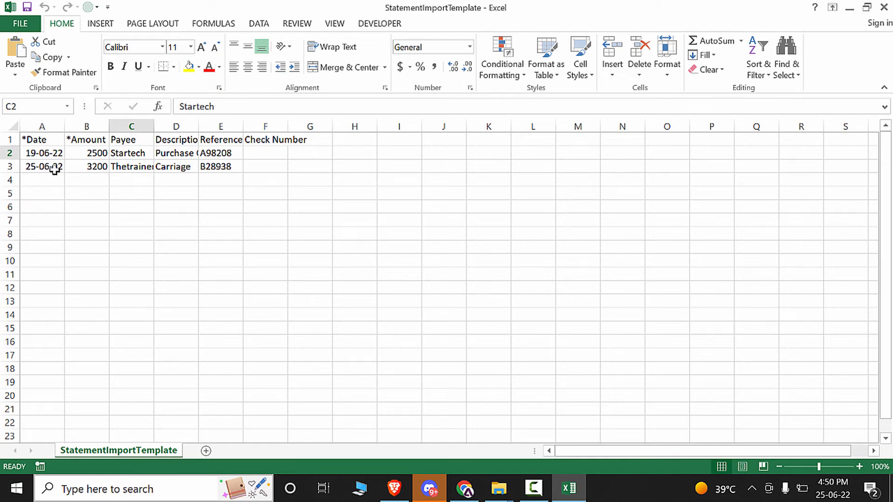
{"action": "left_click", "coordinate": [45, 155]}
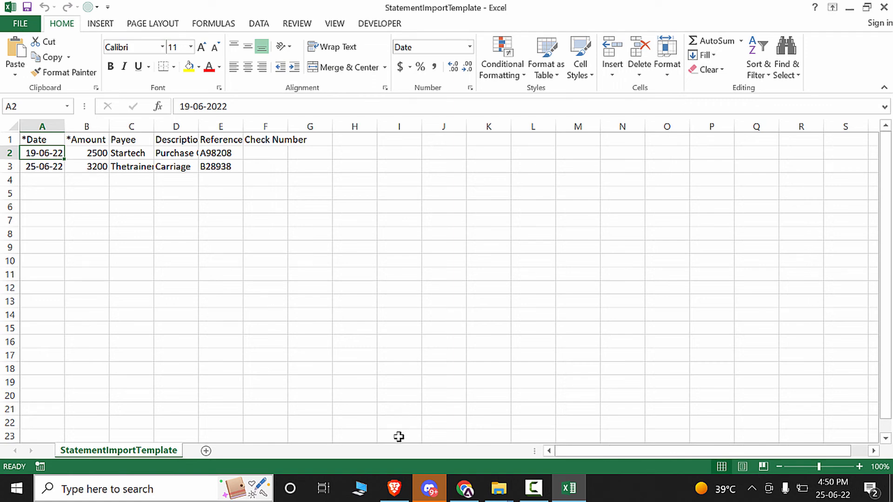
Return to Xero in the browser and look through the statement lines on page 3 of the reconciliation list.
{"action": "left_click", "coordinate": [395, 488]}
{"action": "scroll", "coordinate": [402, 389], "scroll_direction": "down", "scroll_amount": 6}
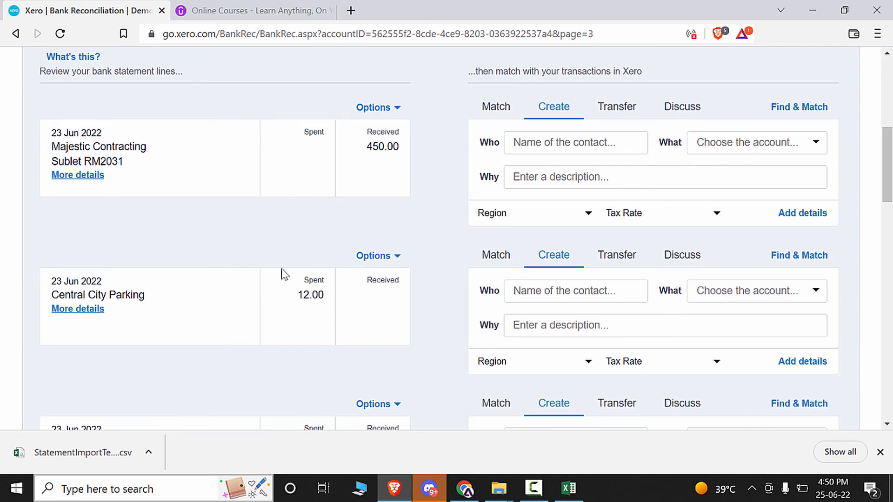
{"action": "left_click", "coordinate": [630, 293]}
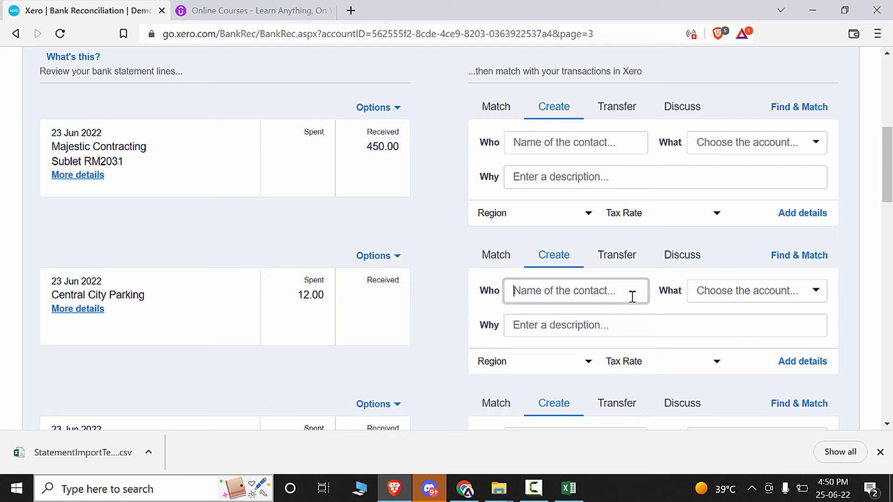
{"action": "scroll", "coordinate": [284, 325], "scroll_direction": "down", "scroll_amount": 10}
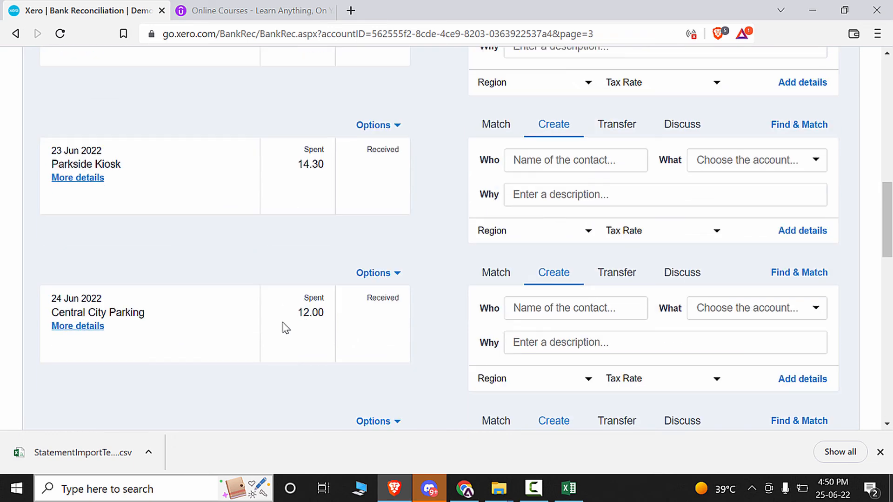